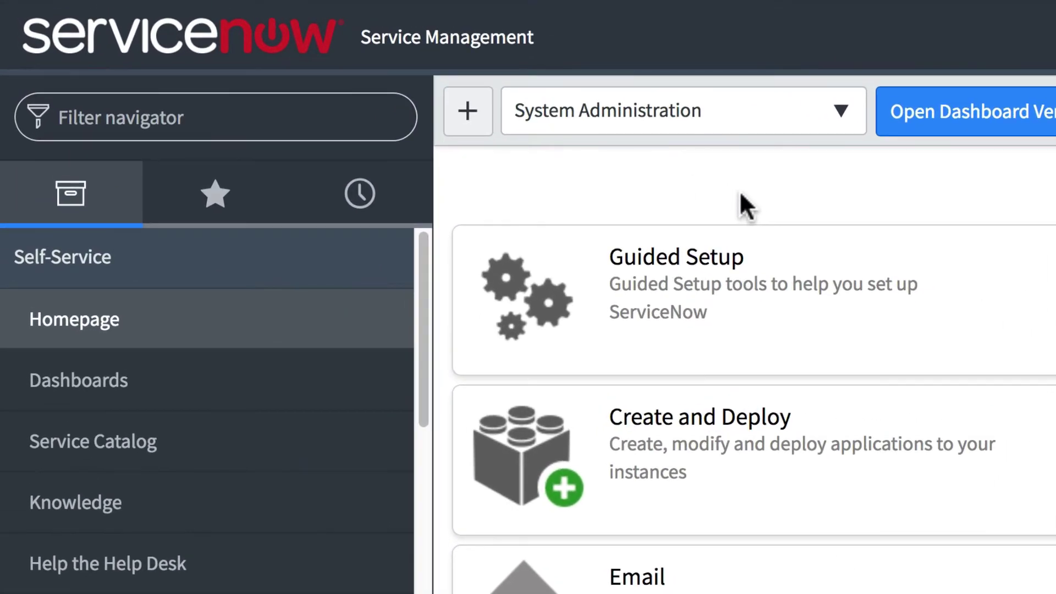
Find the Benchmarks application by filtering the navigator for "benchmarks" and open its Setup page.
left_click(266, 130)
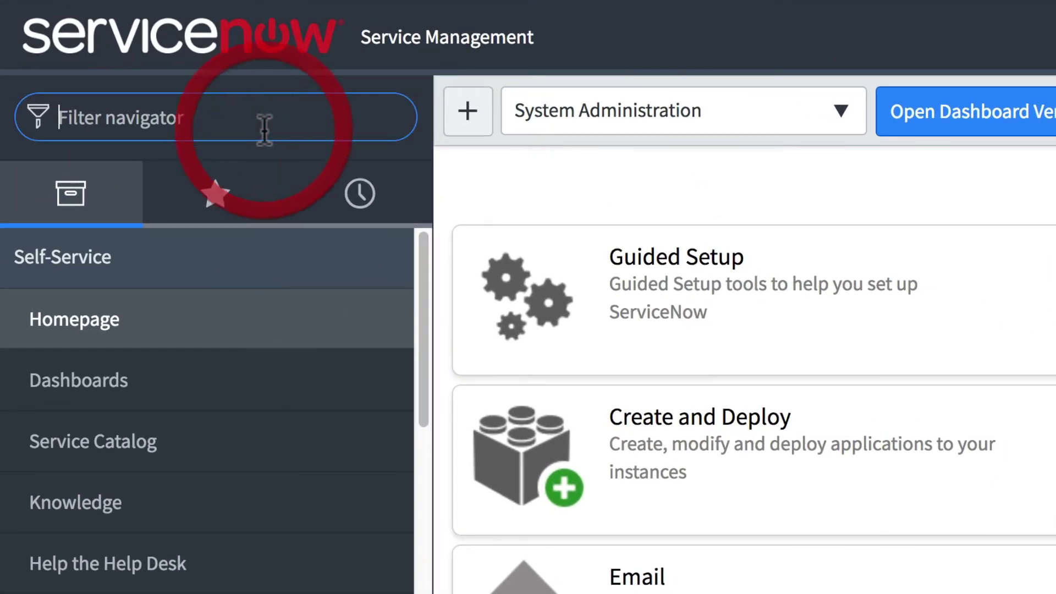
type("benchmarks")
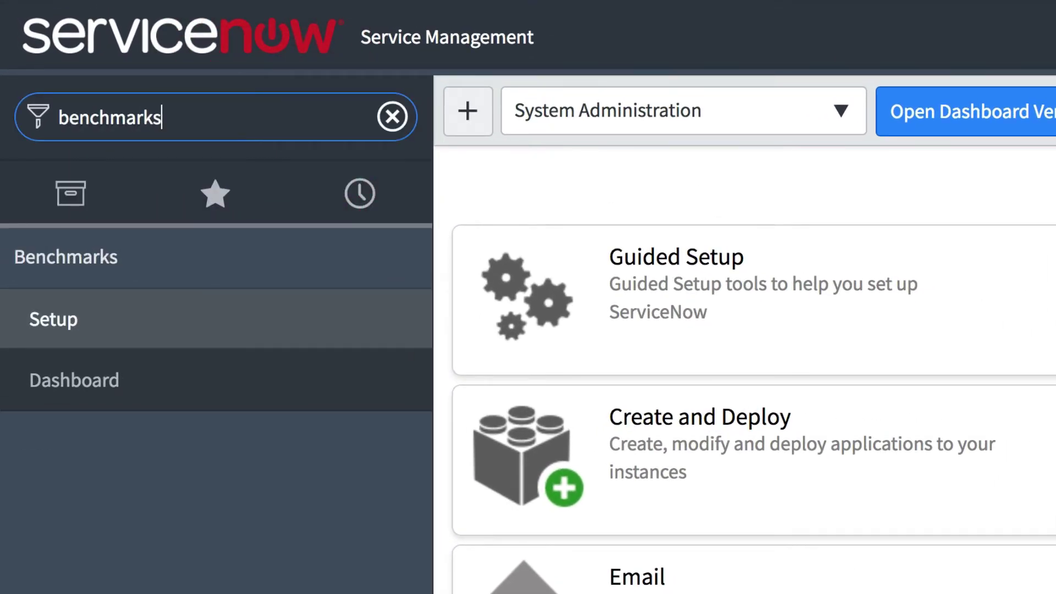
left_click(178, 319)
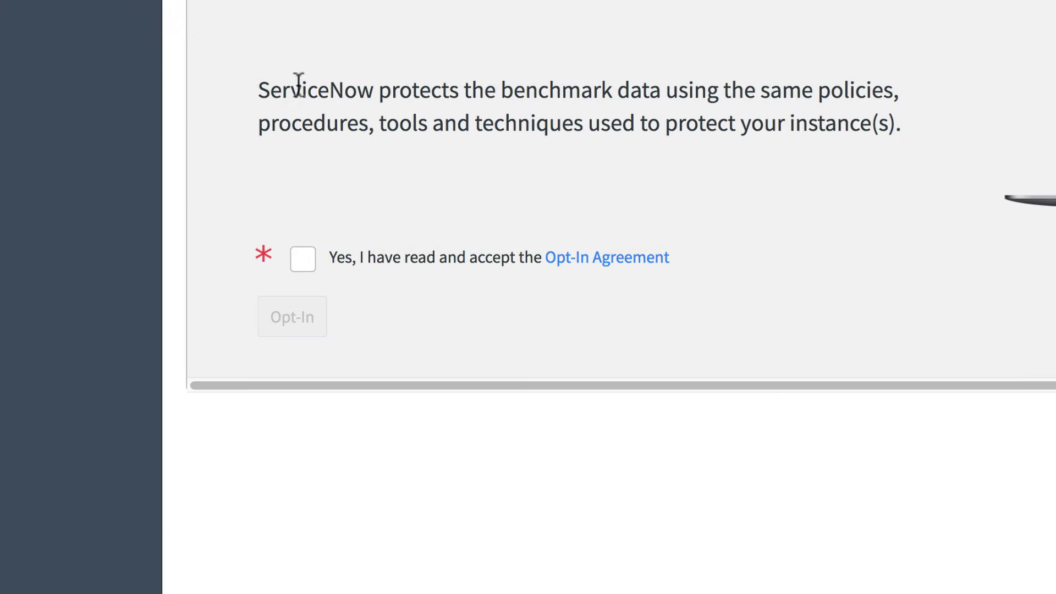
Read the Opt-In Agreement and accept it to opt in to ServiceNow Benchmarks.
left_click(589, 257)
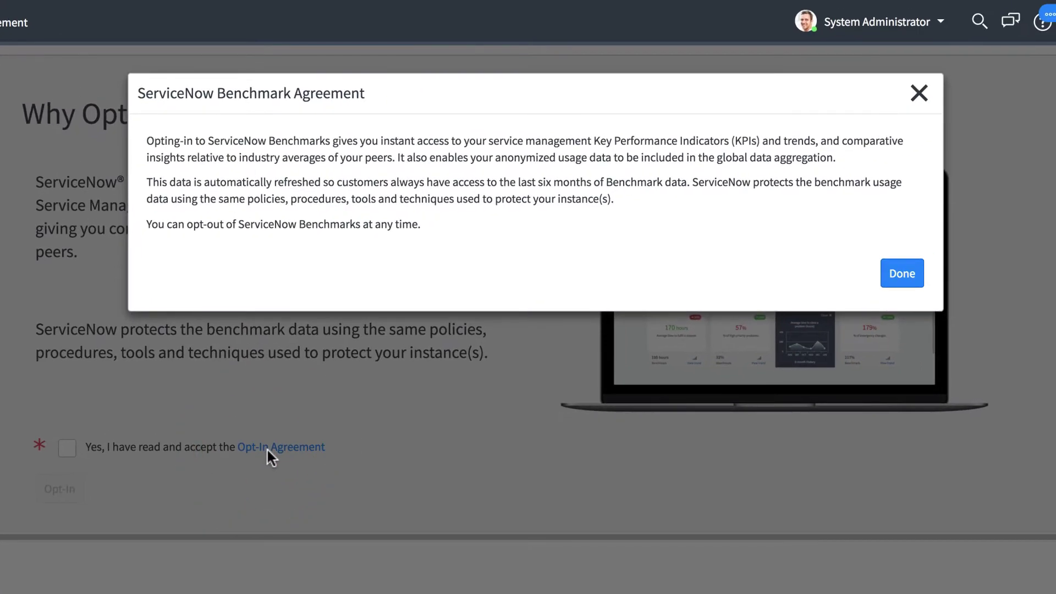
left_click(897, 274)
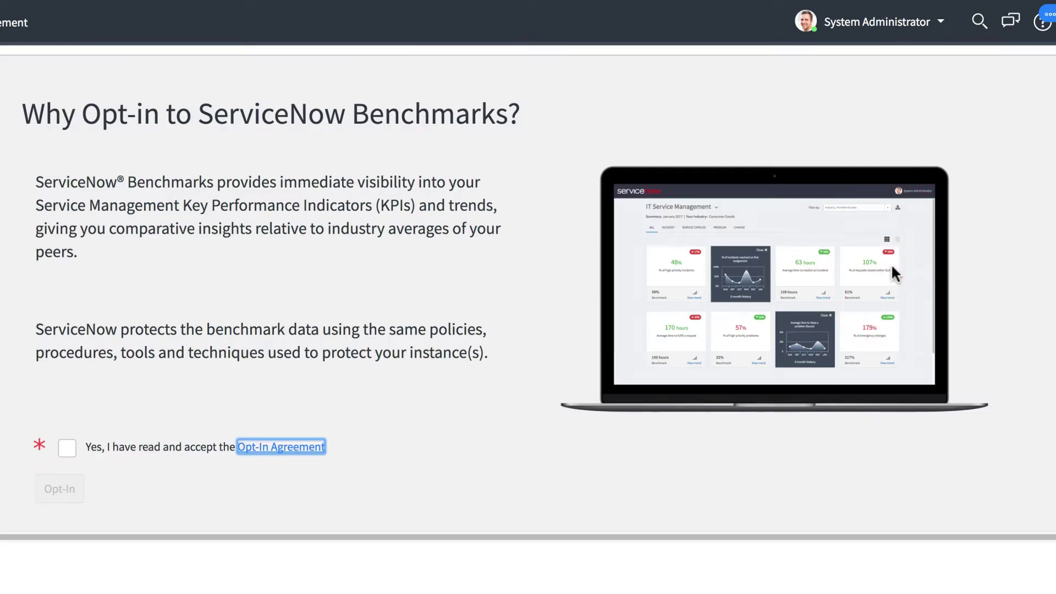
left_click(66, 447)
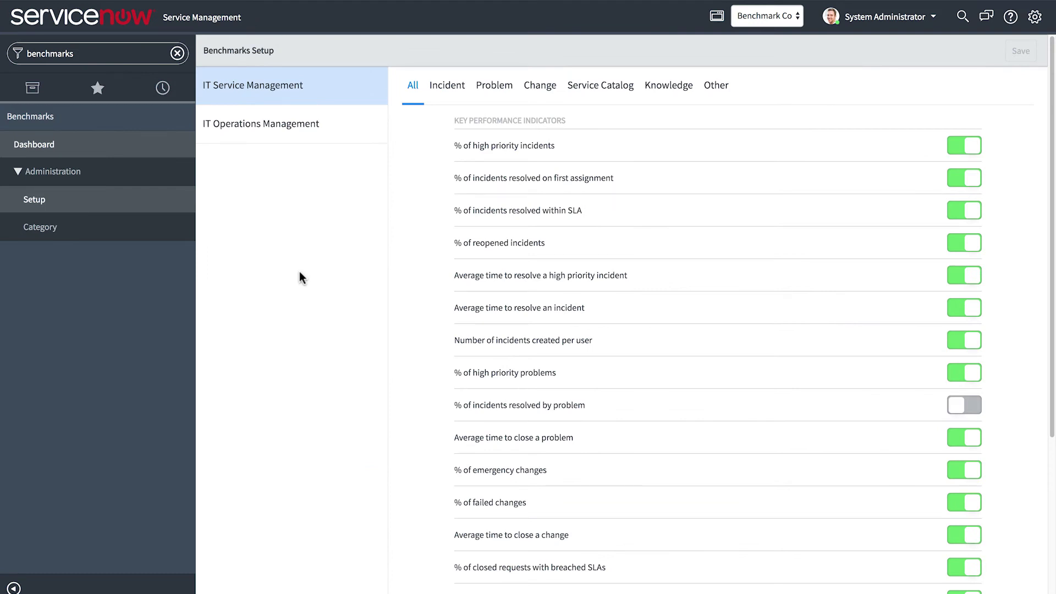
Review the key performance indicators listed for IT Service Management and IT Operations Management in the Benchmarks setup.
scroll(299, 272, "down", 5)
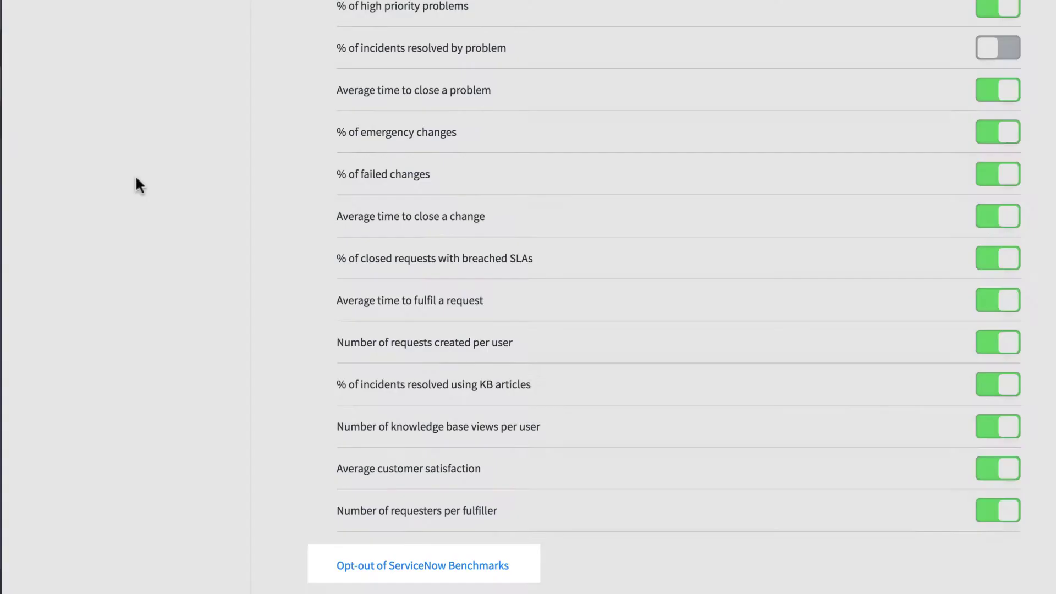
scroll(136, 175, "up", 5)
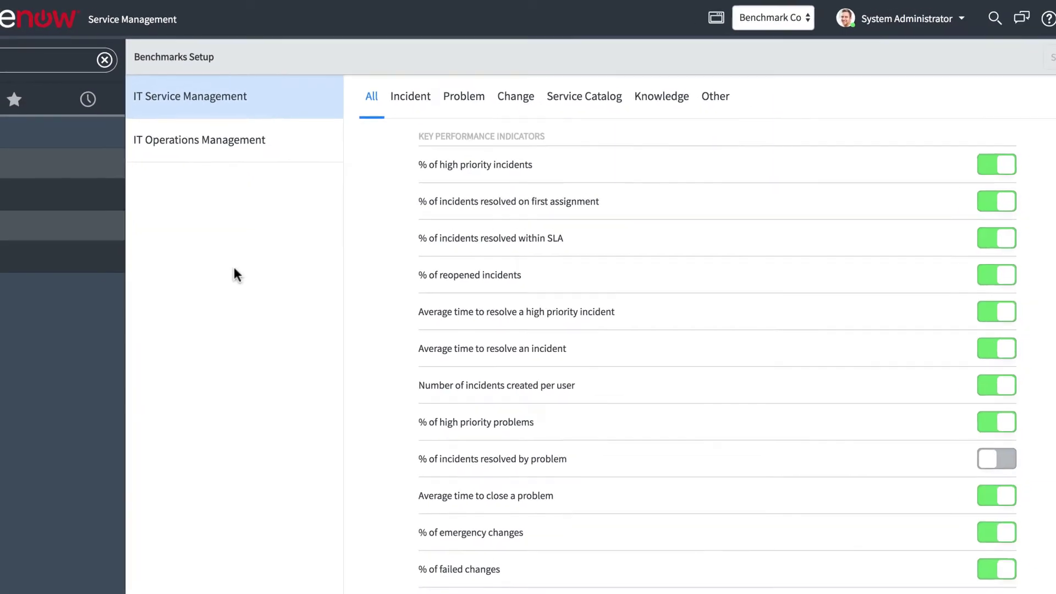
left_click(198, 147)
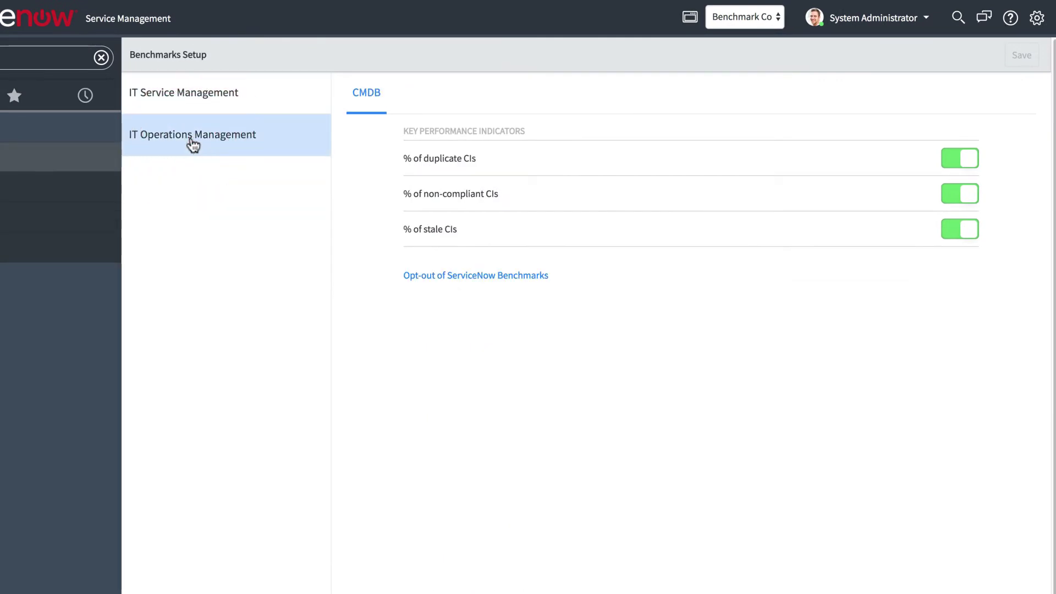
left_click(190, 106)
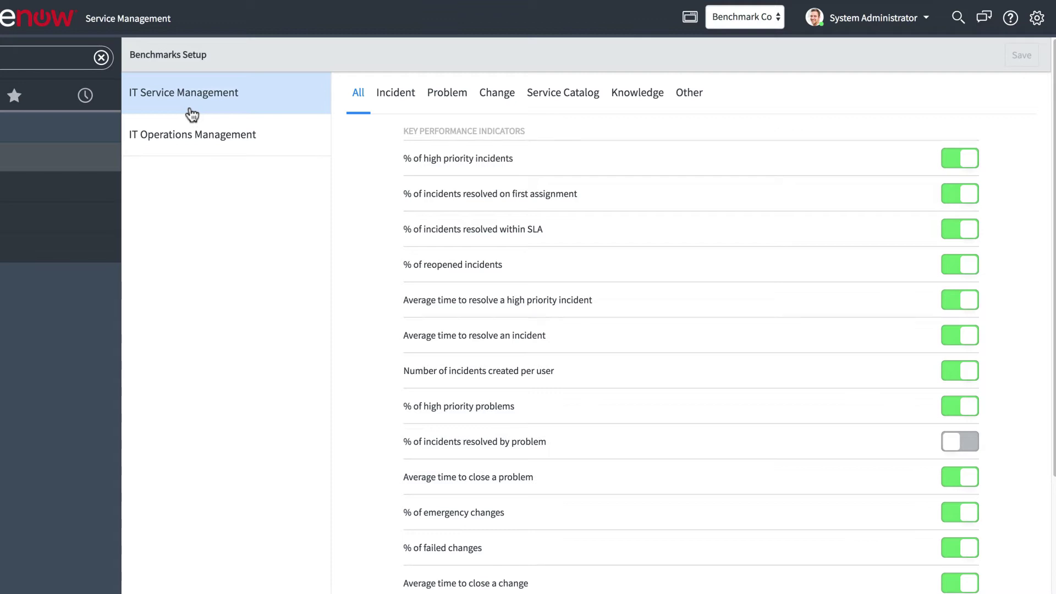
Switch the "% of high priority incidents" and "% of incidents resolved on first assignment" KPIs off and back on.
left_click(946, 160)
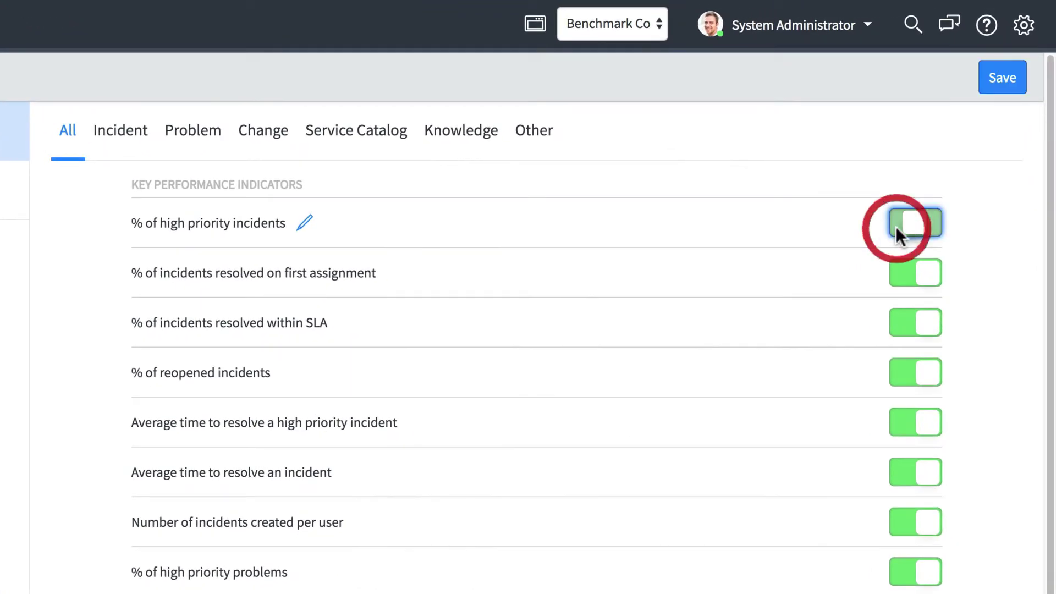
left_click(902, 273)
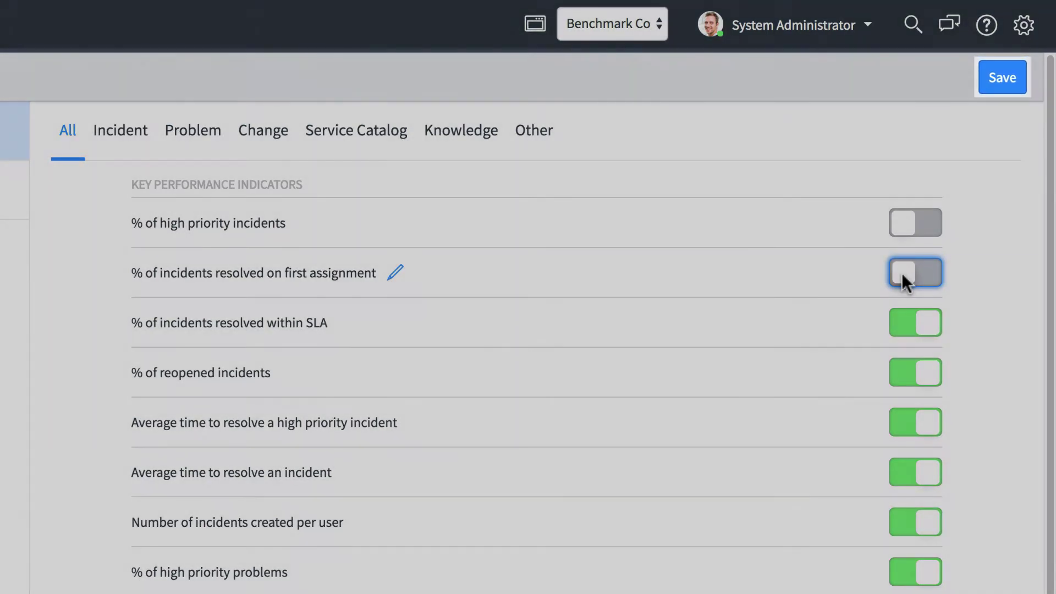
left_click(902, 272)
left_click(897, 225)
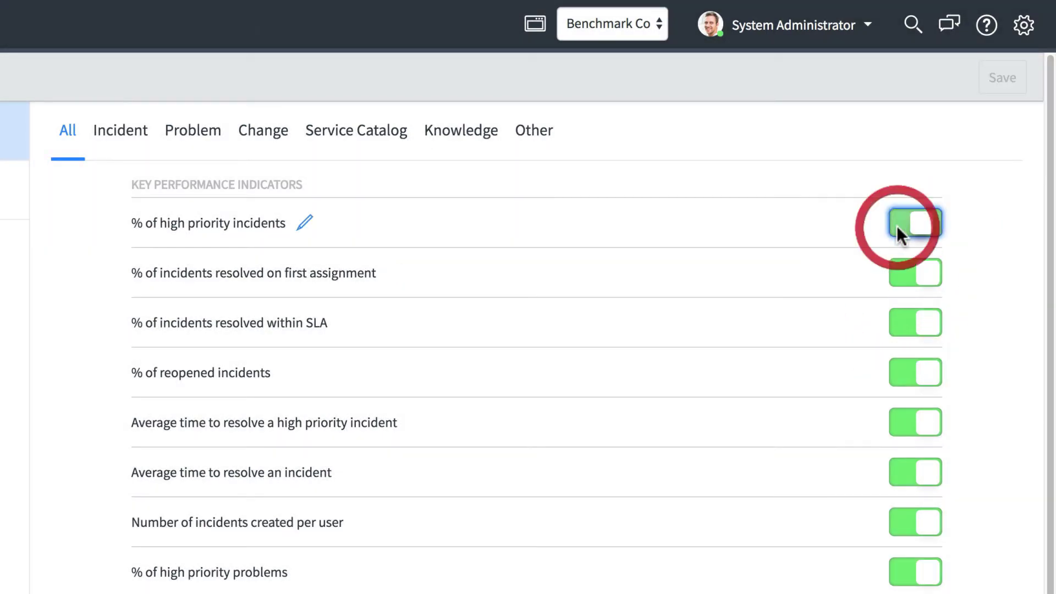
Inspect the conditions for the number of high priority incidents resolved in the "% of high priority incidents" KPI, and return to the setup list.
left_click(304, 224)
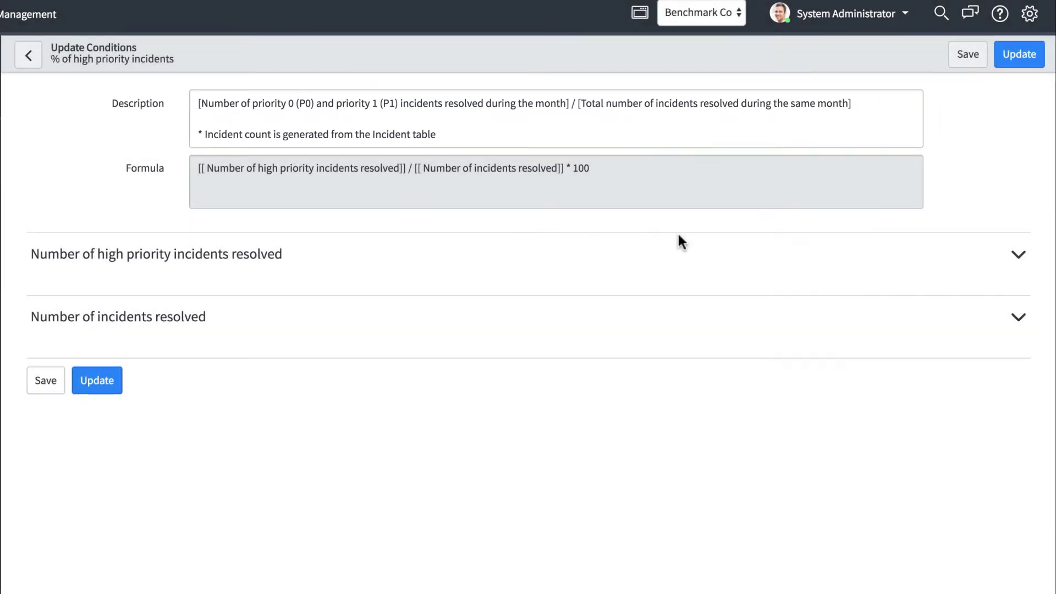
left_click(1018, 254)
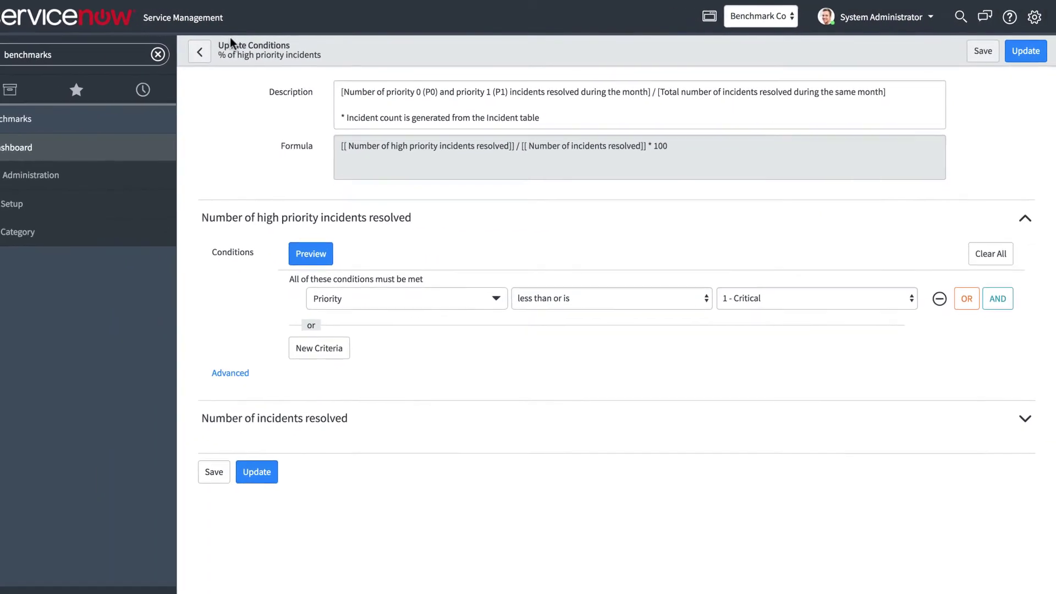
left_click(199, 52)
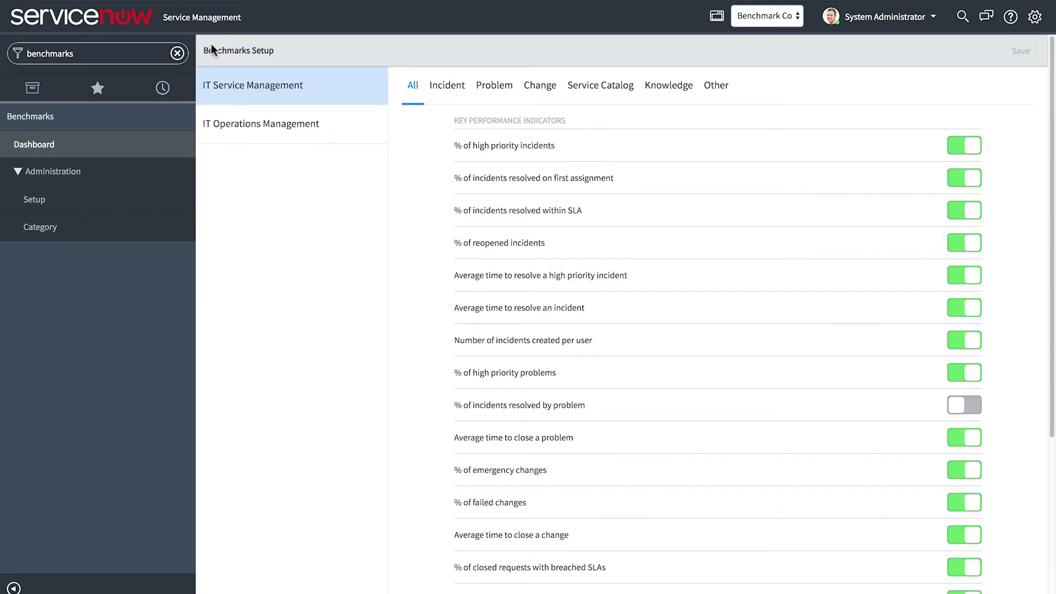
Open the Benchmarks dashboard and view the KPIs of each category from Incident through Other, ending on All.
left_click(78, 146)
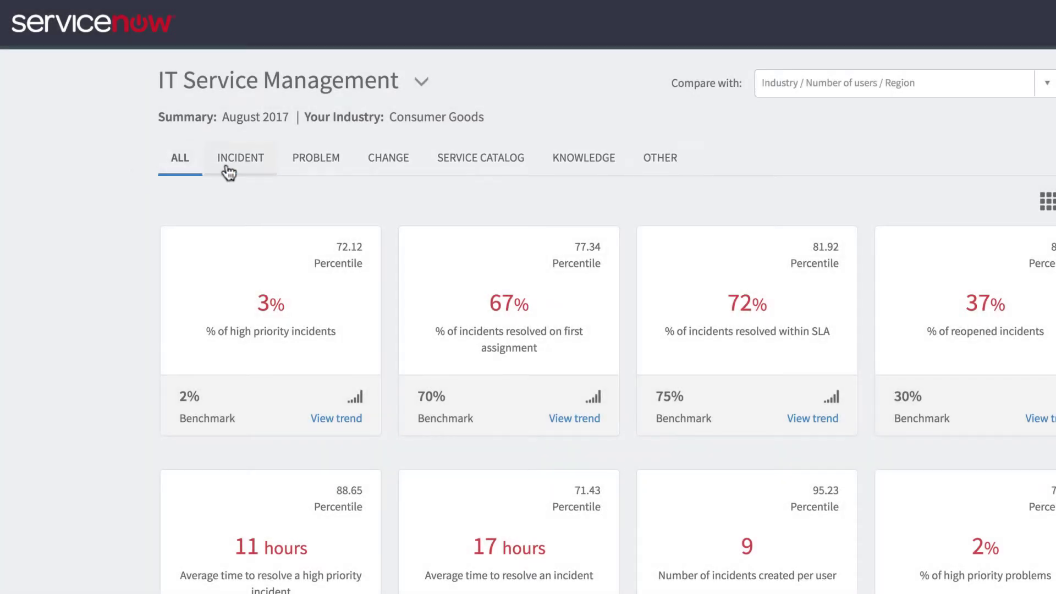
left_click(228, 172)
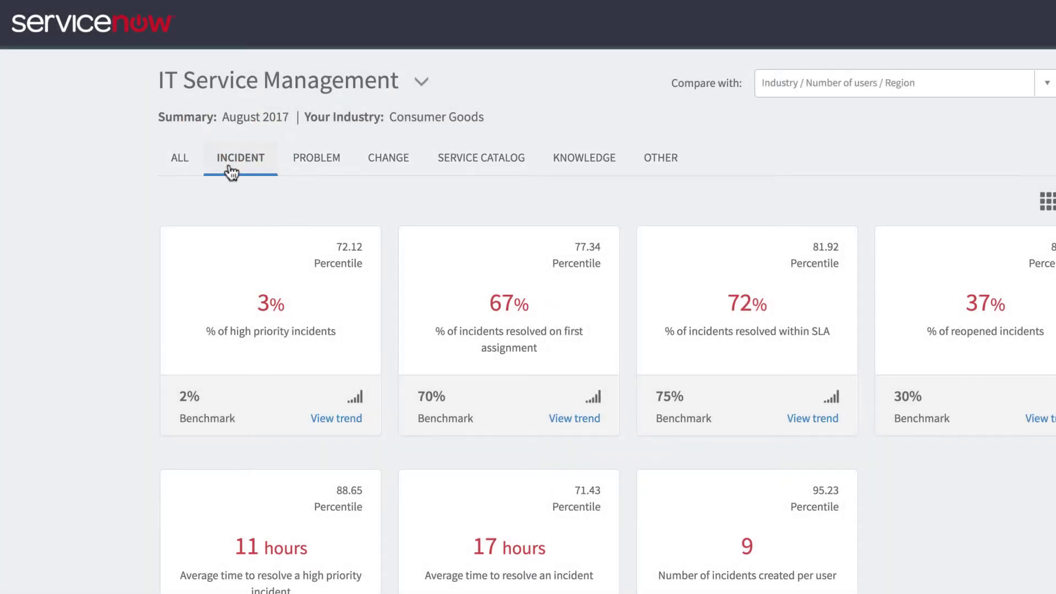
left_click(307, 172)
left_click(385, 175)
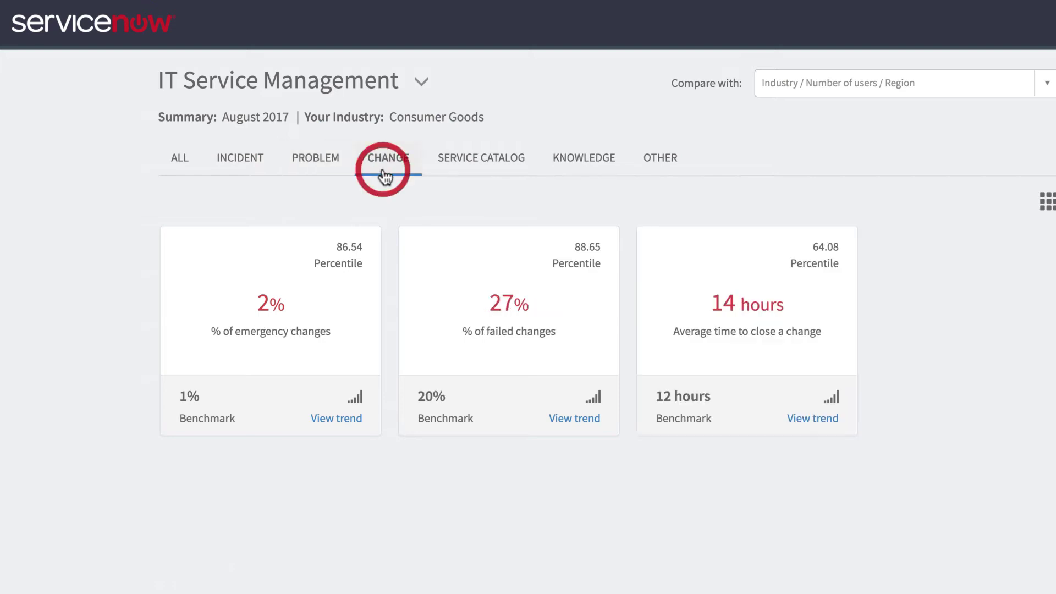
left_click(476, 172)
left_click(579, 174)
left_click(653, 171)
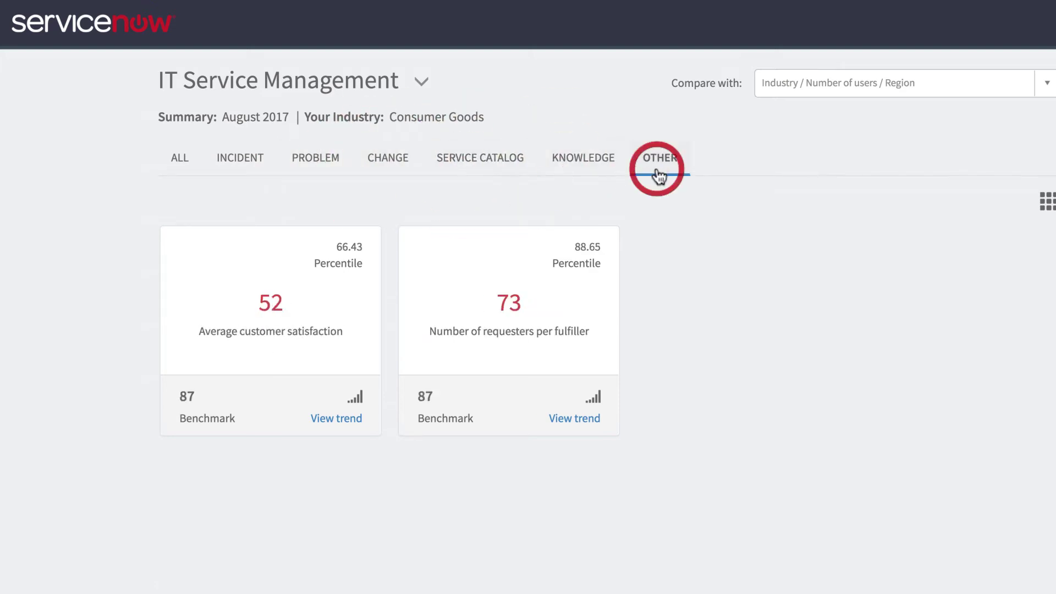
left_click(186, 170)
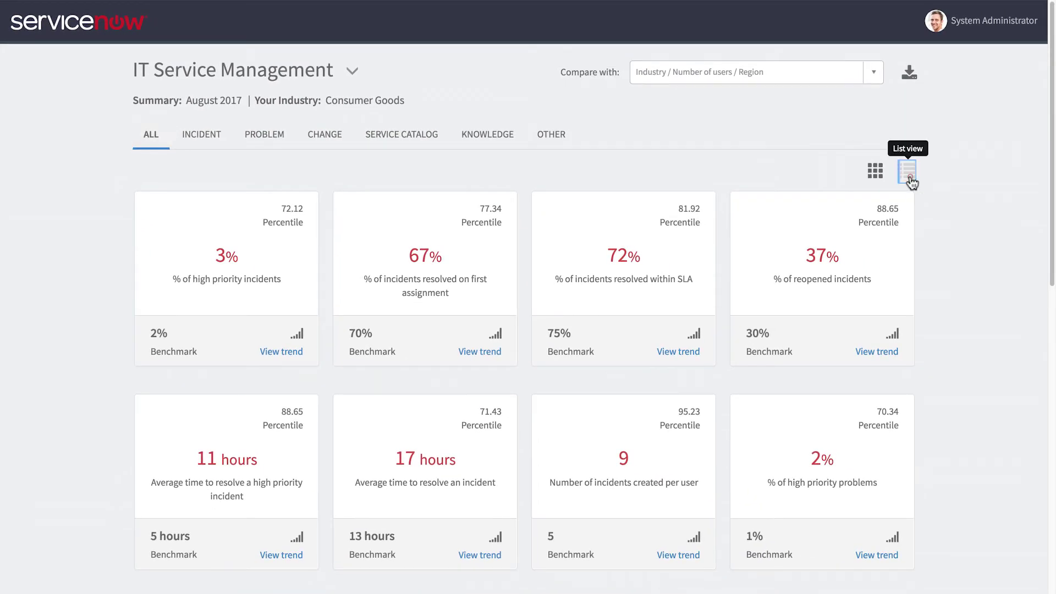
View the KPIs as a list, return to the grid view, and check which other dashboards can be selected.
left_click(909, 175)
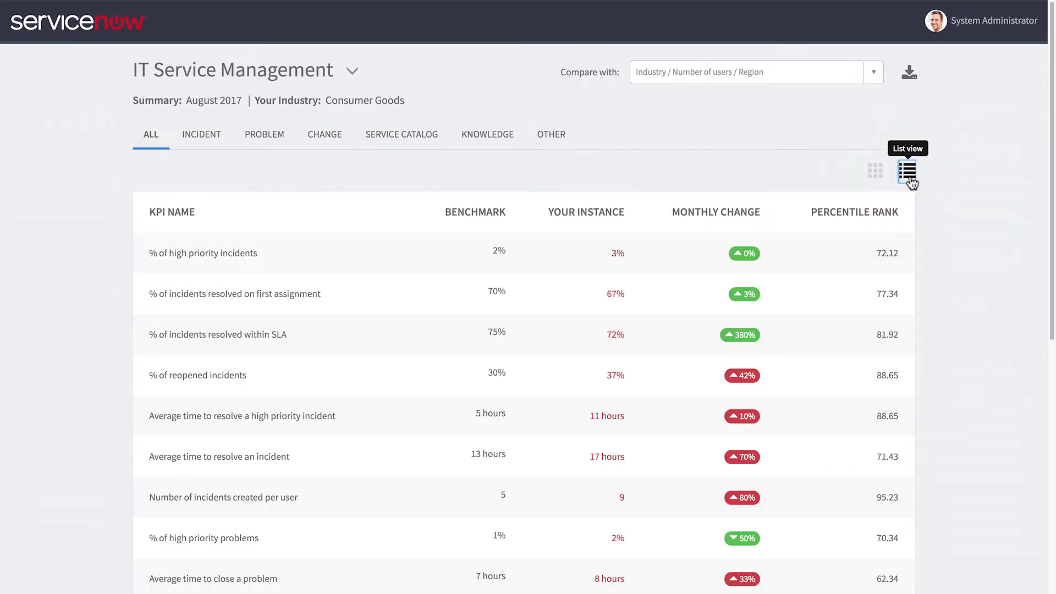
left_click(876, 171)
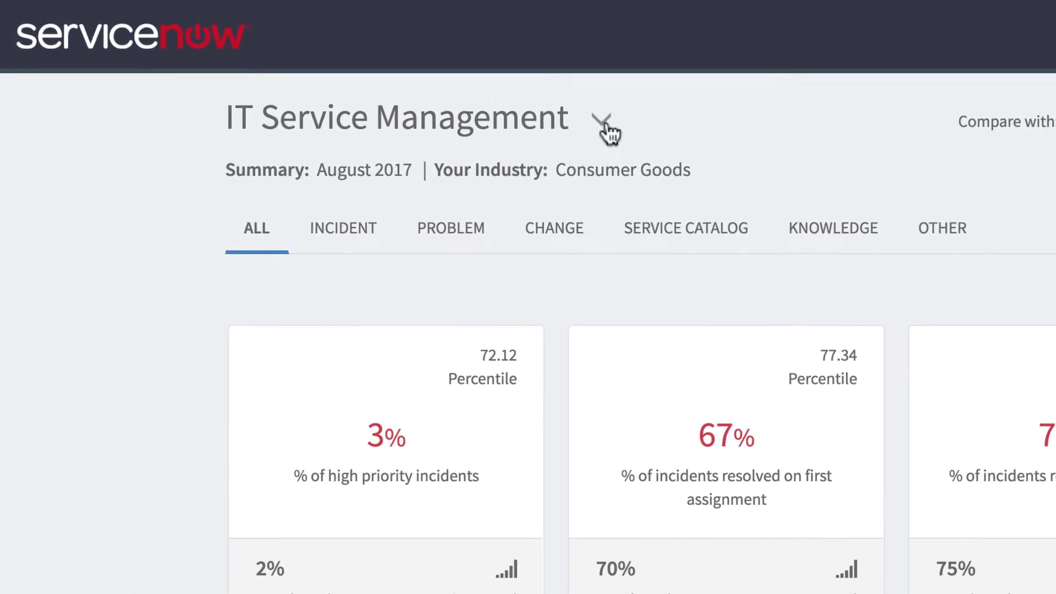
left_click(603, 120)
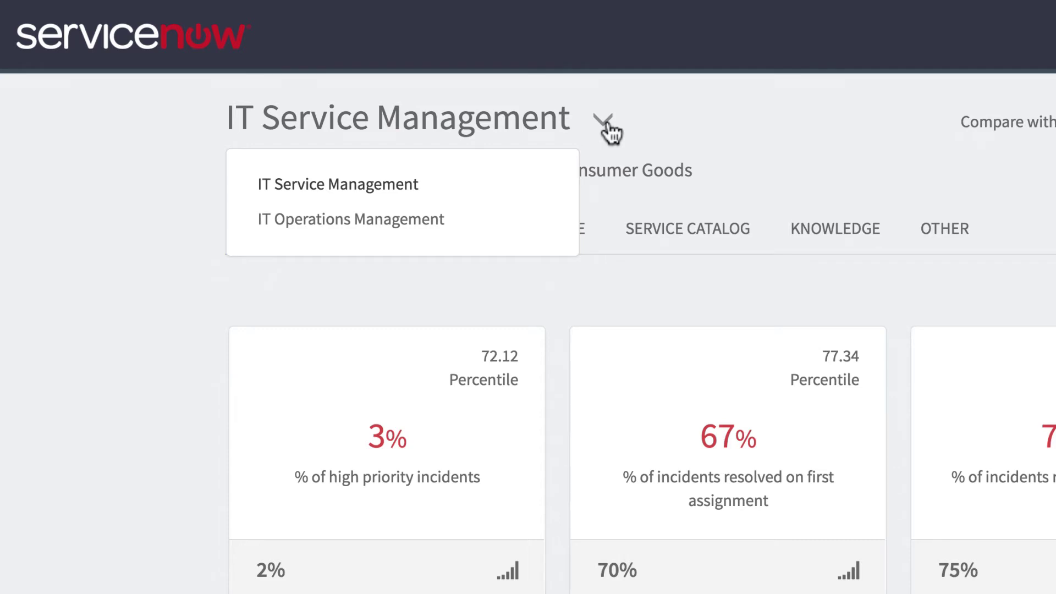
left_click(607, 125)
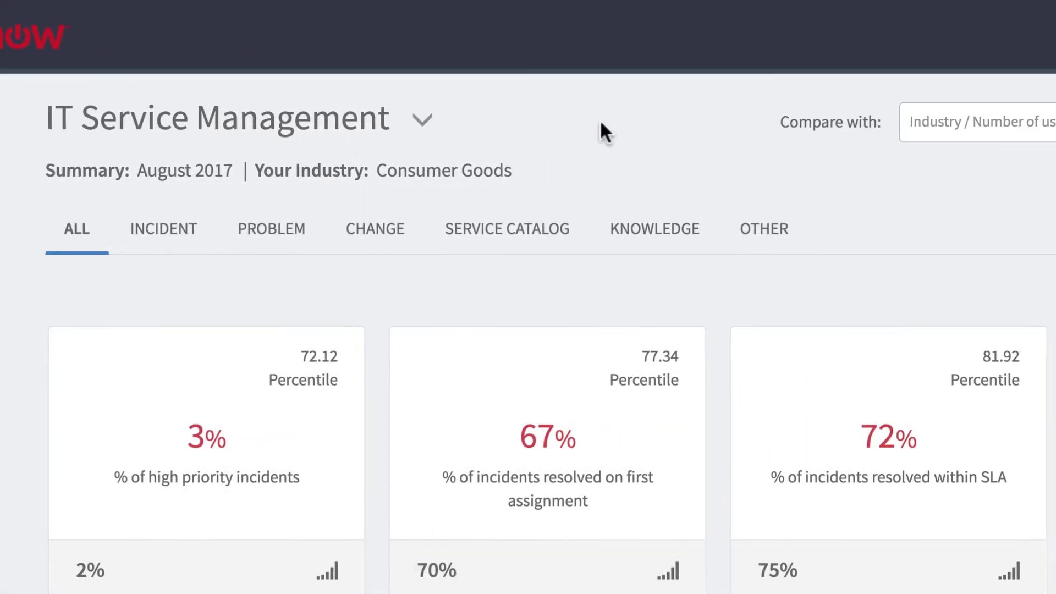
Look through the industry and number-of-users options for comparing benchmarks, leaving the comparison unset.
left_click(766, 141)
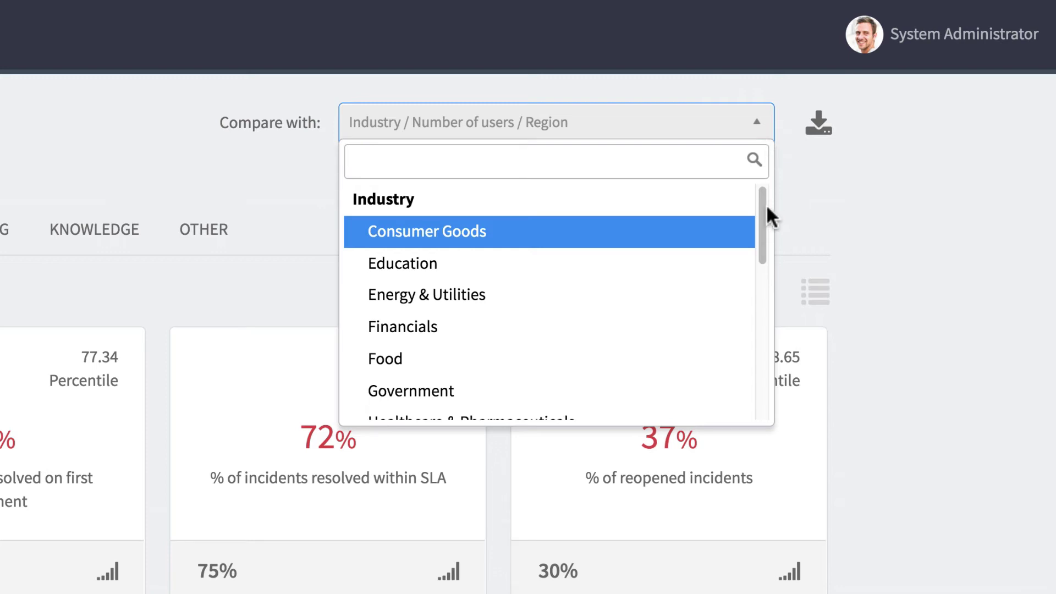
mouse_move(764, 207)
left_mouse_down()
mouse_move(763, 272)
mouse_move(777, 315)
left_mouse_up()
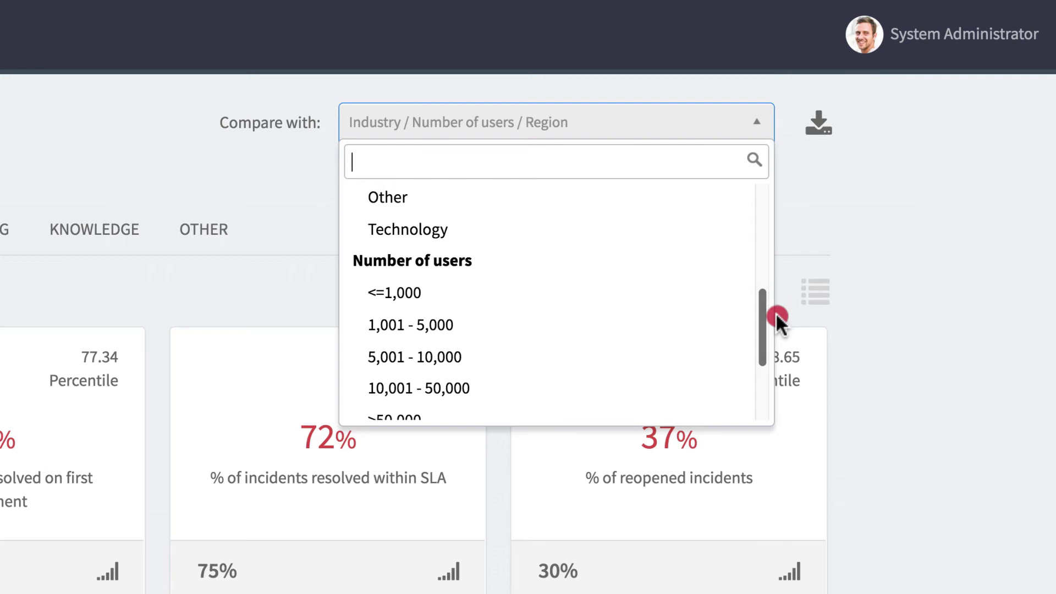
mouse_move(778, 317)
left_mouse_down()
mouse_move(764, 330)
mouse_move(768, 367)
mouse_move(760, 365)
mouse_move(755, 197)
left_mouse_up()
left_click(793, 178)
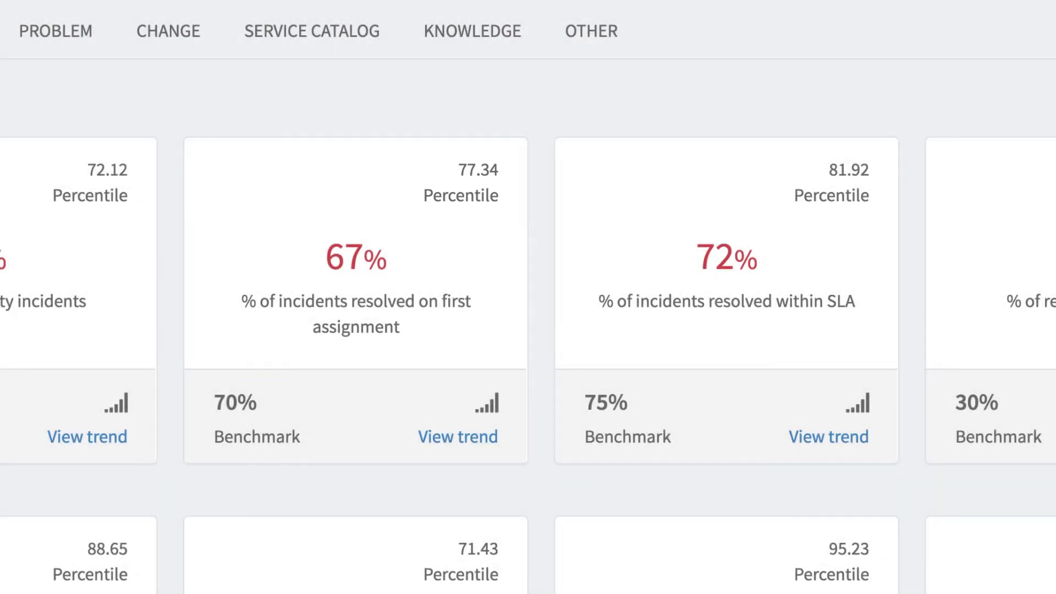
View the trend of "% of incidents resolved on first assignment" and open its details page with the definition expanded.
left_click(482, 434)
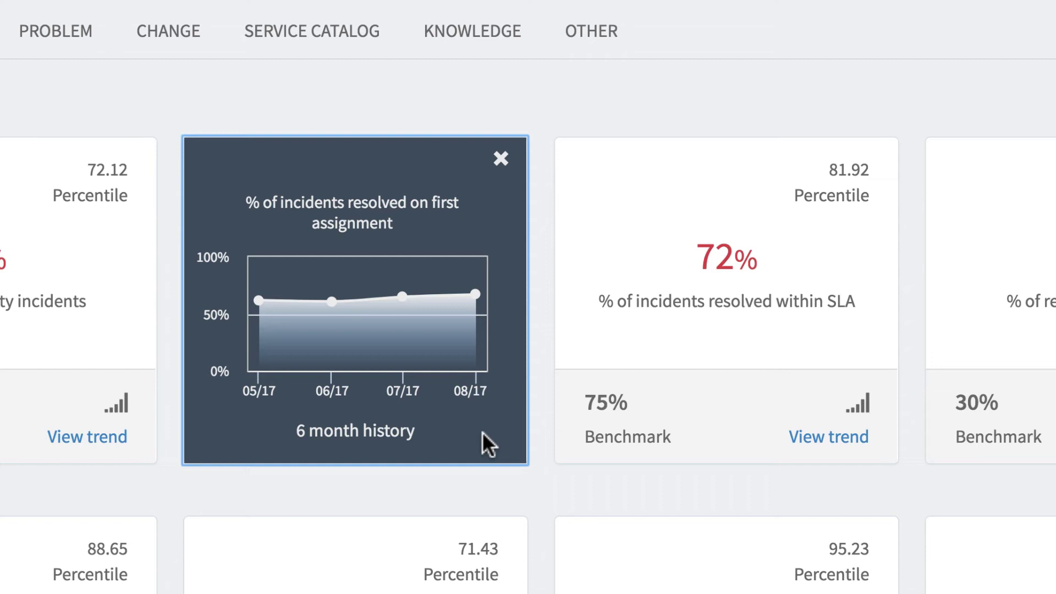
left_click(500, 159)
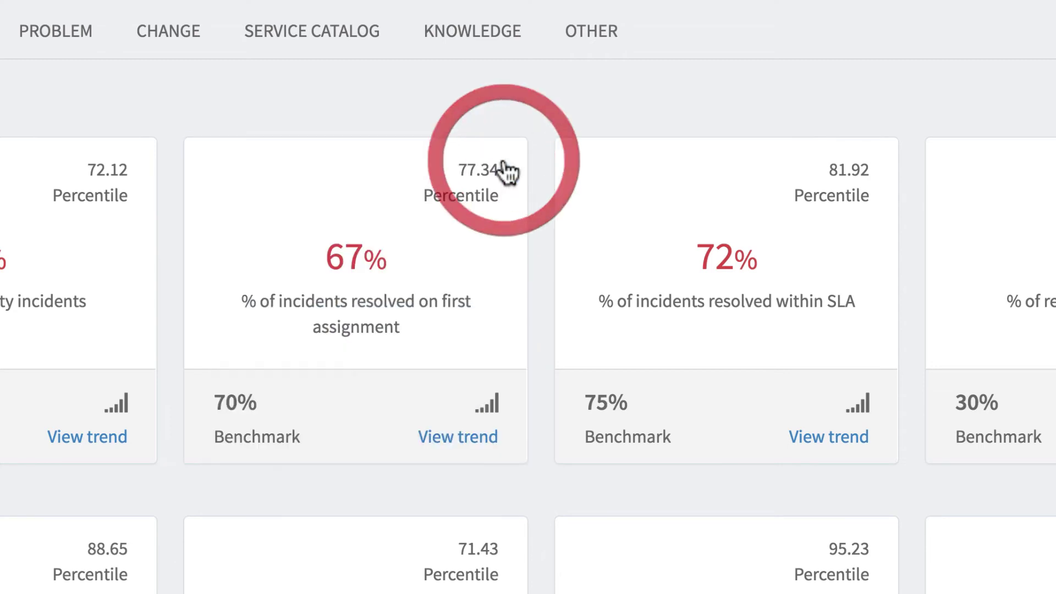
left_click(393, 286)
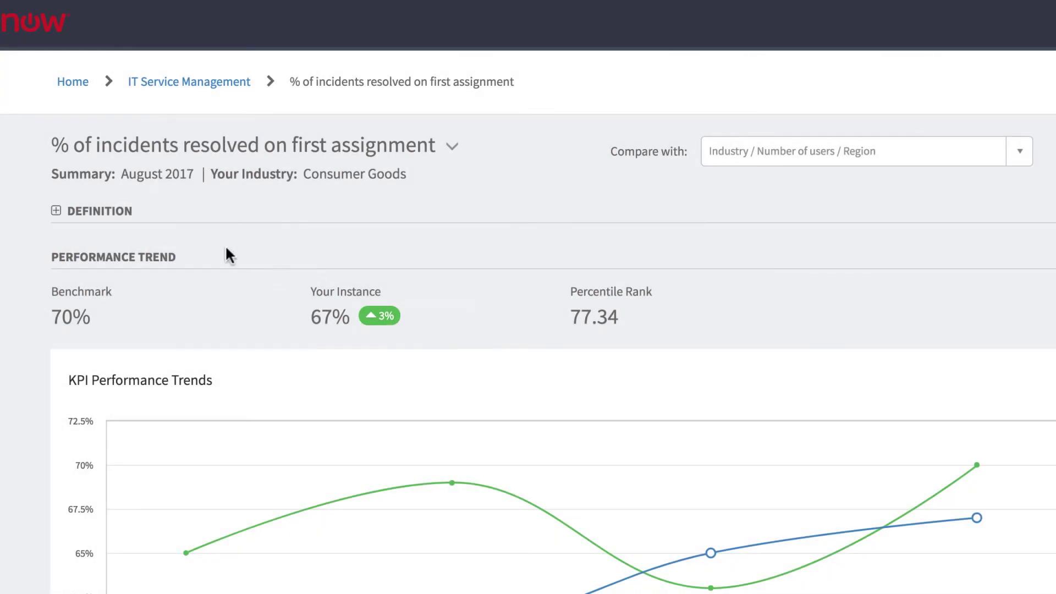
left_click(56, 210)
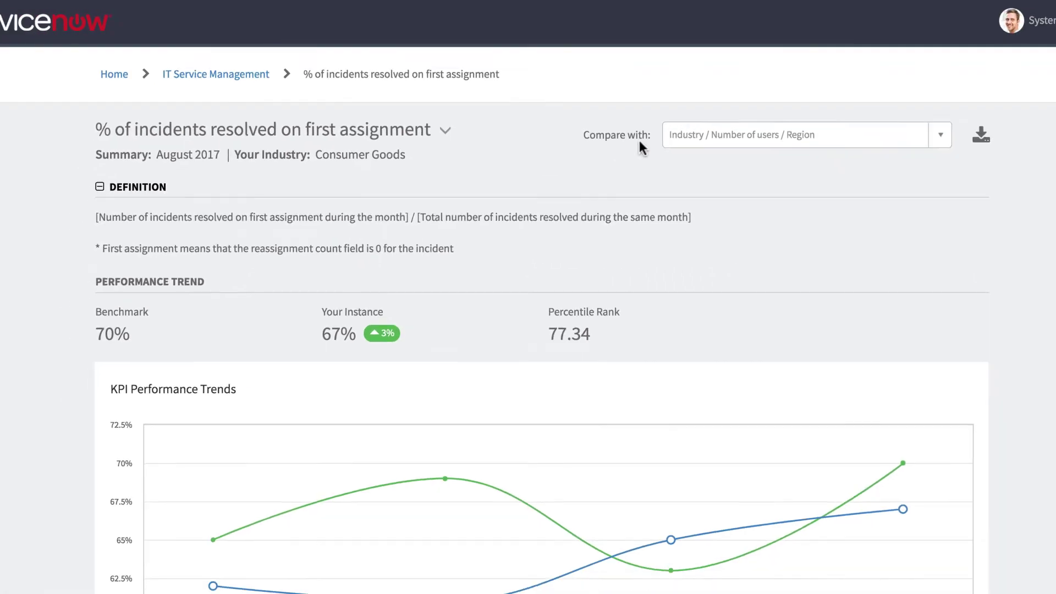
Export the benchmark report and read through its KPI table.
left_click(981, 134)
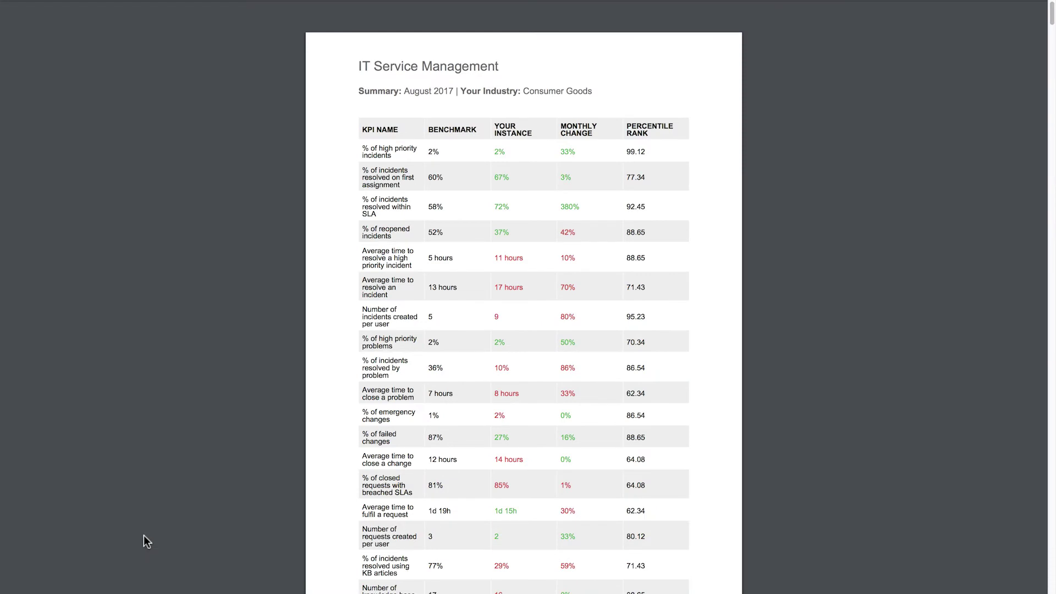
scroll(143, 536, "down", 15)
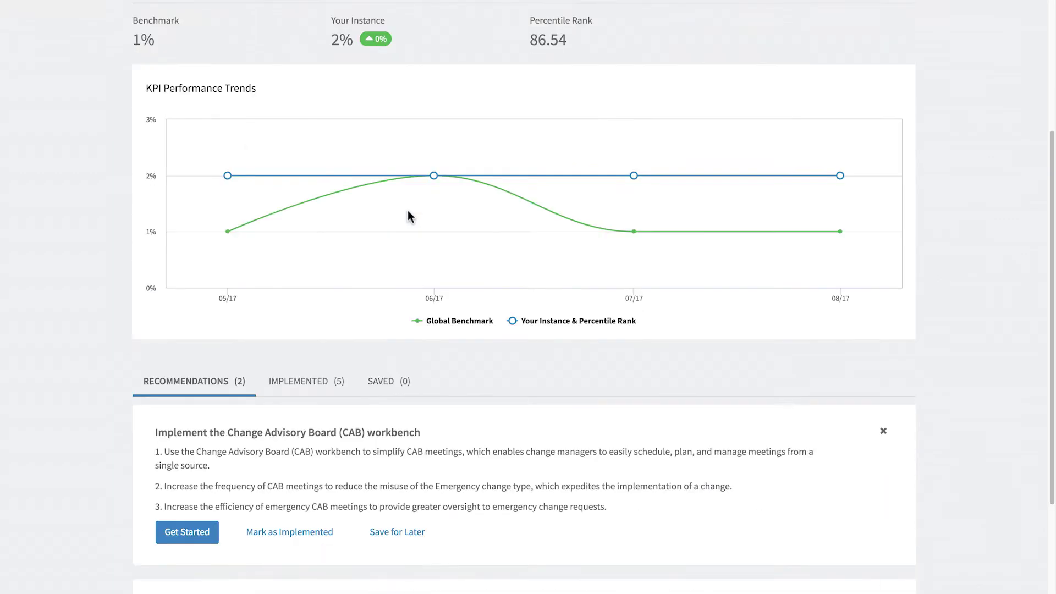
Review the recommendations below the KPI performance trends for emergency changes.
scroll(407, 210, "down", 3)
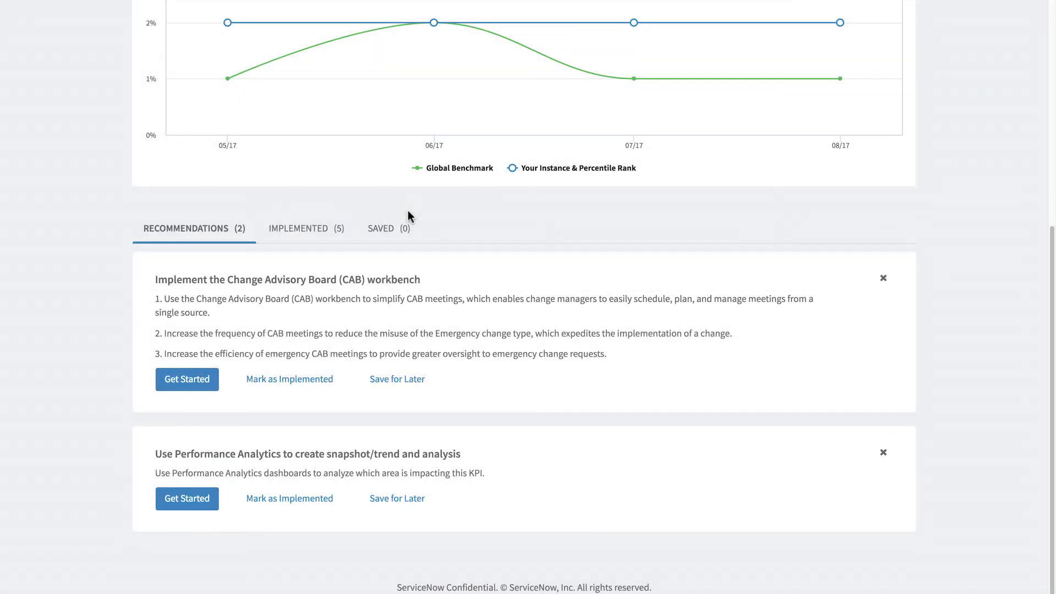
Mark the "Use Performance Analytics to create snapshot/trend and analysis" recommendation as implemented and check the implemented list and the KPI trend chart.
left_click(200, 515)
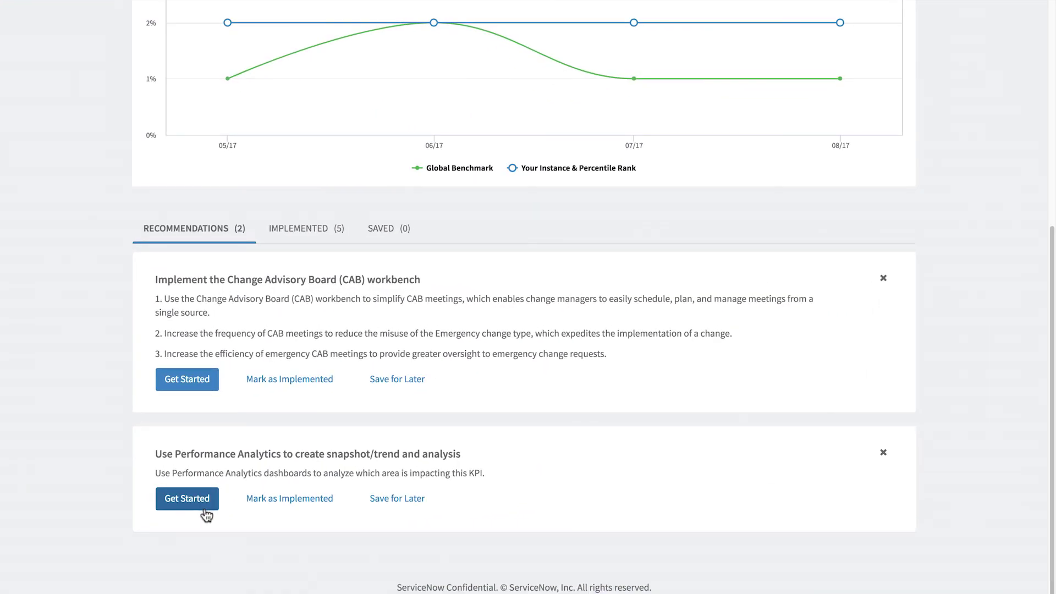
left_click(272, 502)
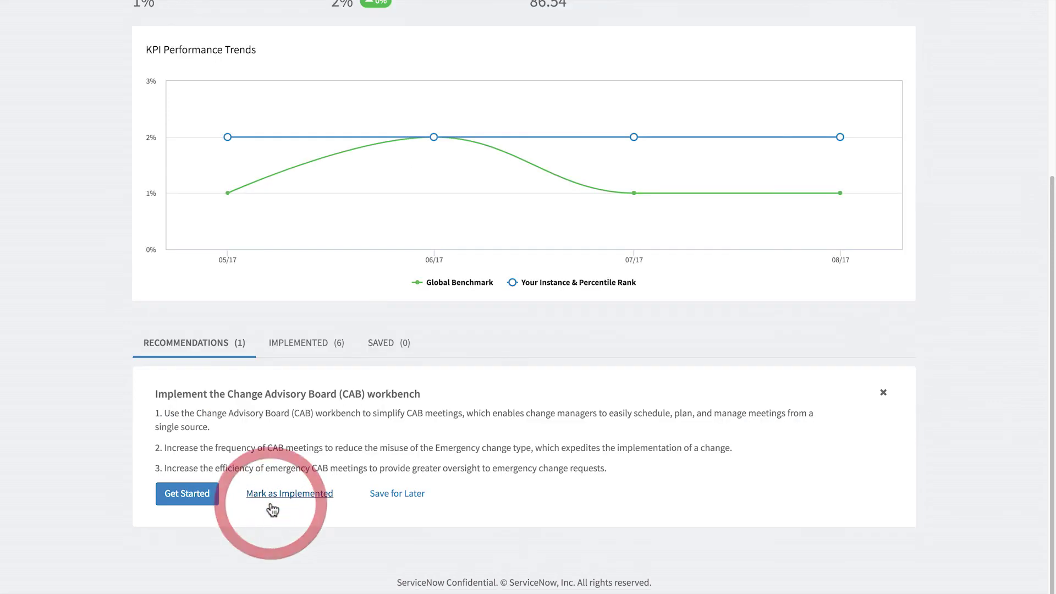
left_click(306, 343)
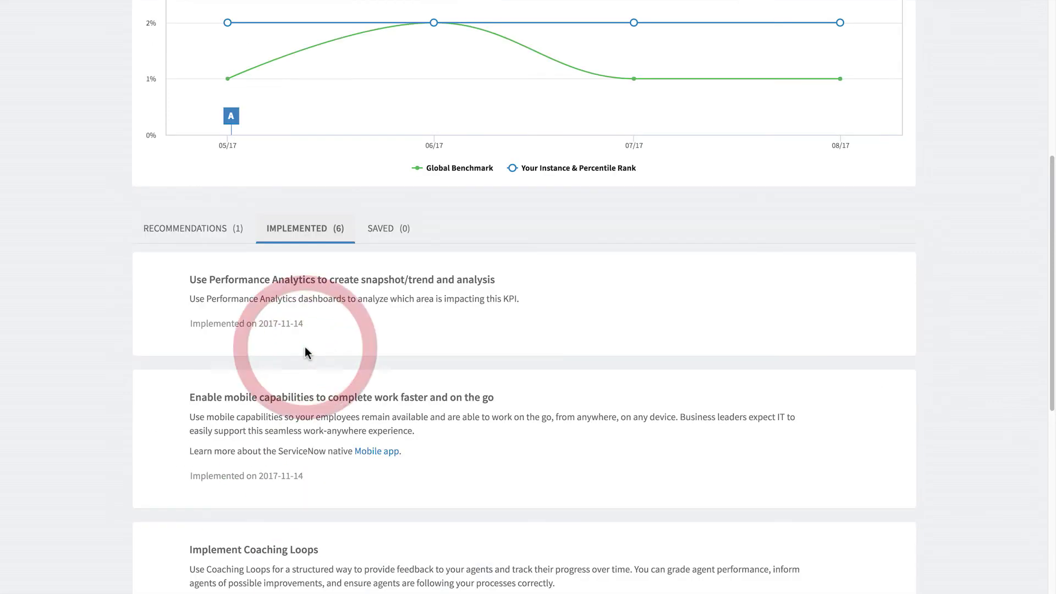
scroll(306, 352, "up", 5)
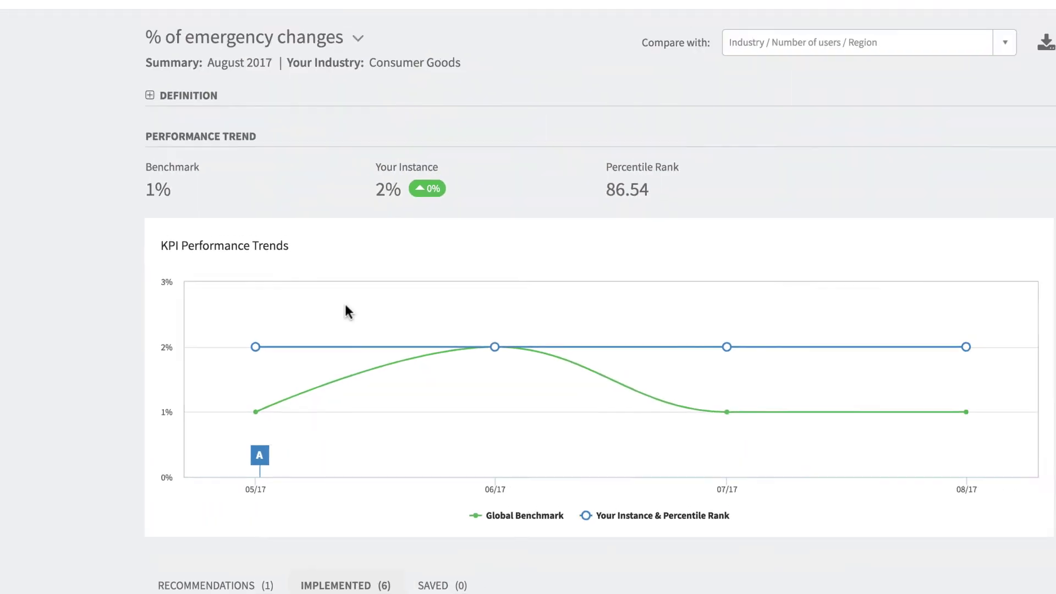
scroll(306, 348, "down", 6)
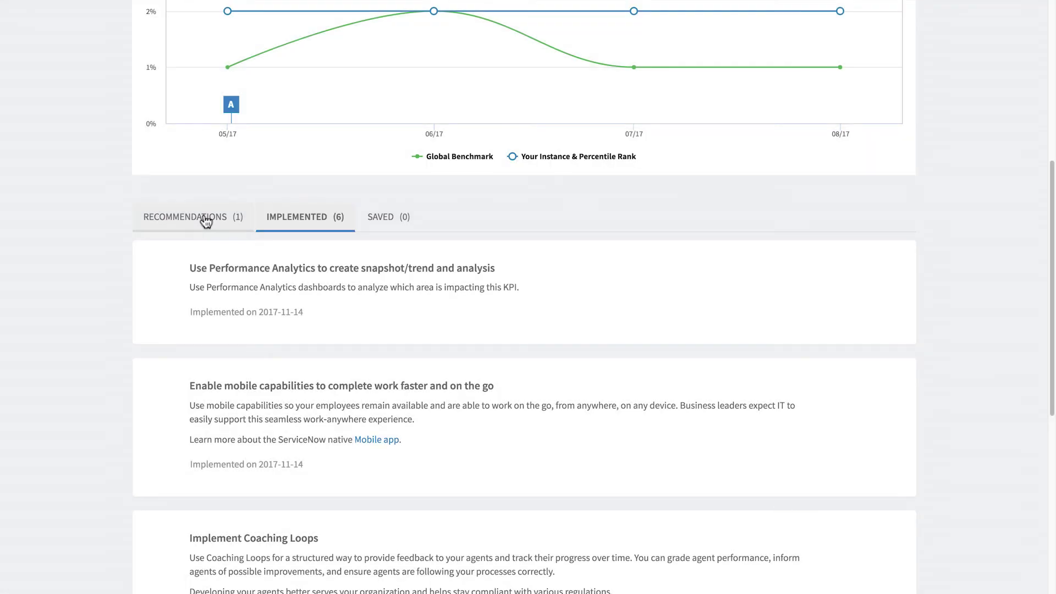
Review the remaining, implemented and saved recommendations for "% of emergency changes" in turn.
left_click(205, 217)
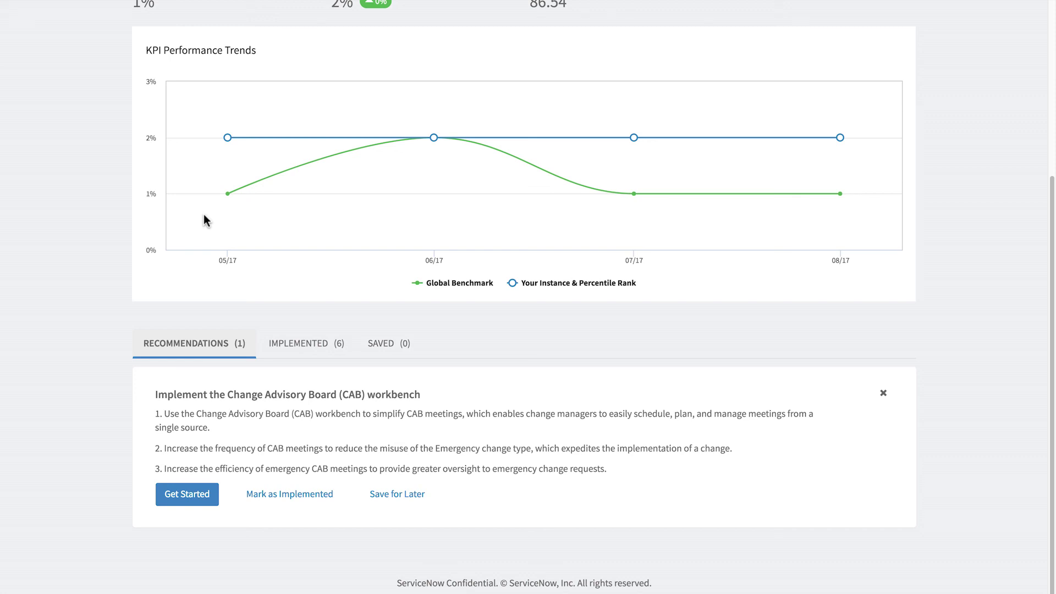
left_click(298, 346)
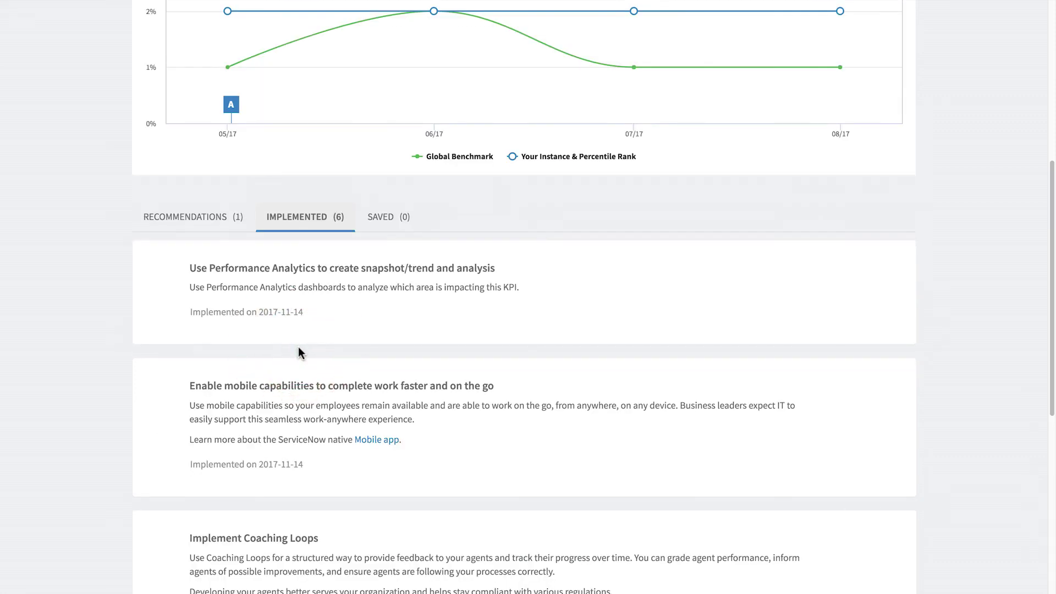
left_click(398, 228)
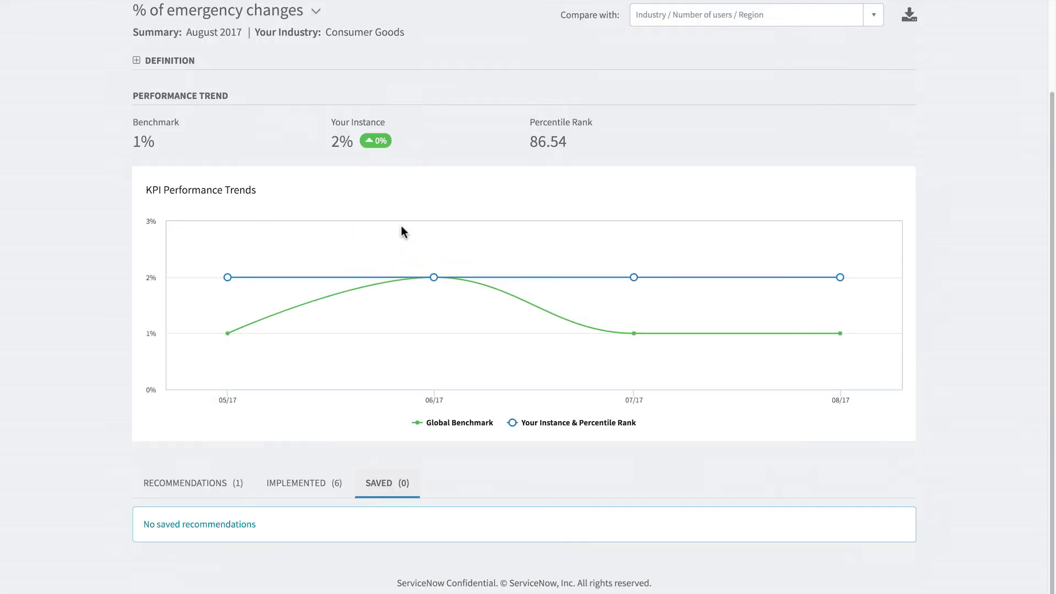